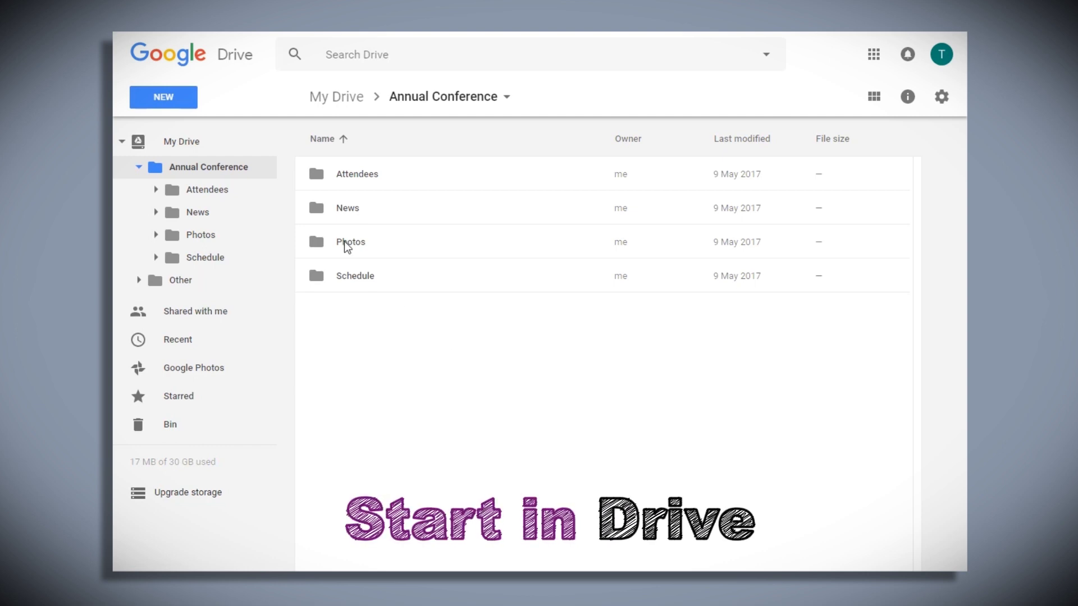
- Look through the News and Photos folders, then open Annual Conference with OverDrive
{"action": "left_click", "coordinate": [198, 213]}
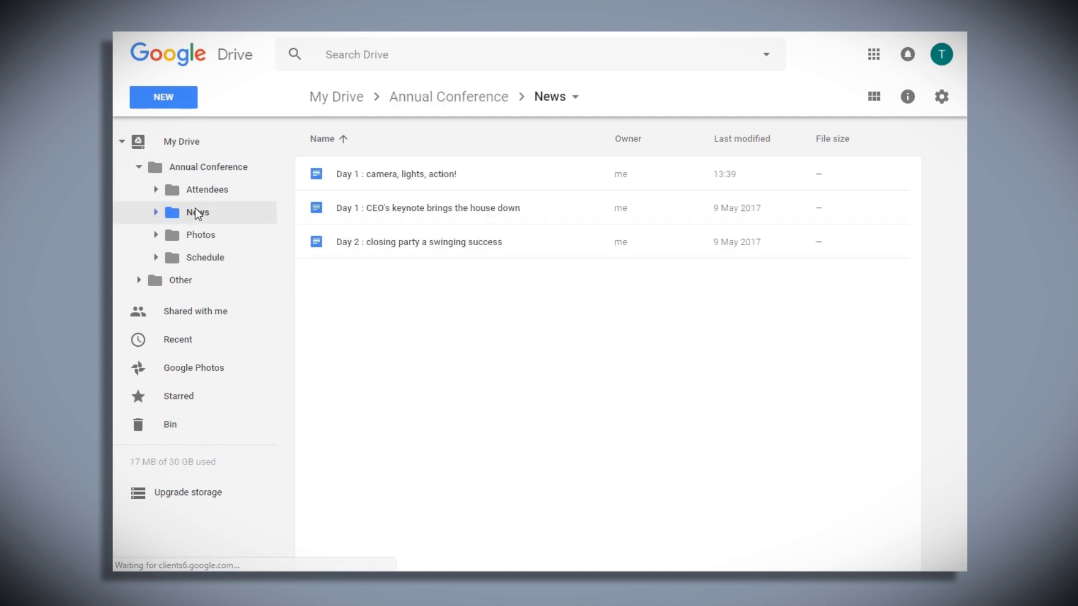
{"action": "left_click", "coordinate": [197, 239]}
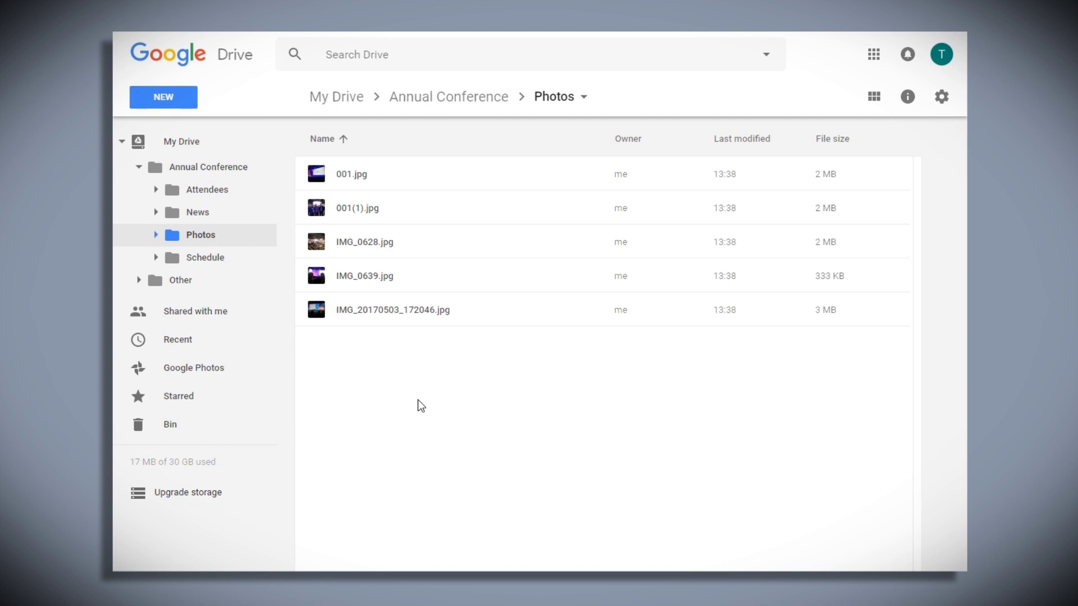
{"action": "left_click", "coordinate": [443, 104]}
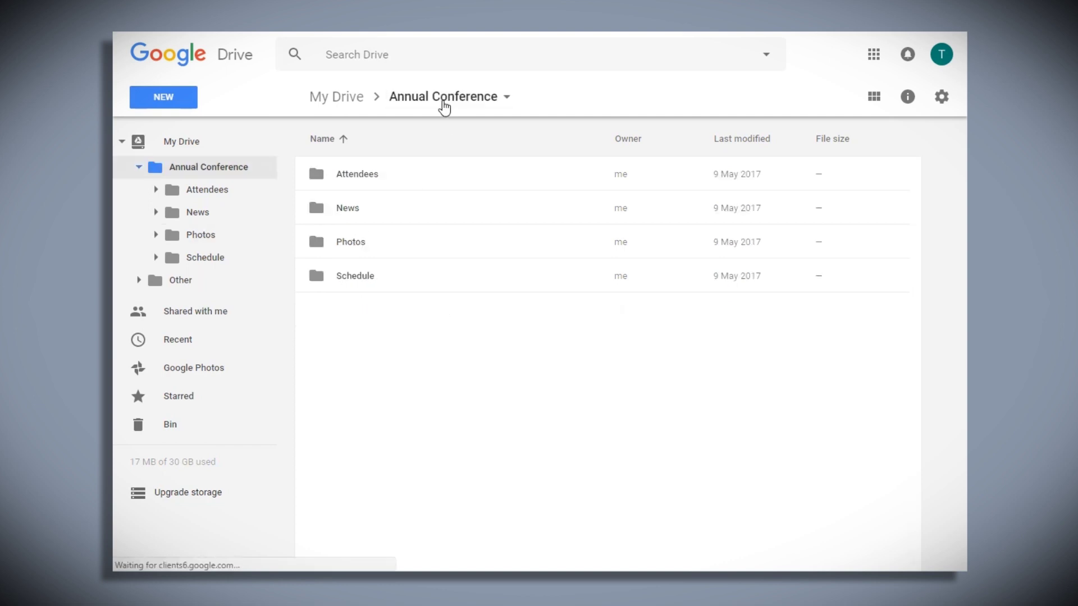
{"action": "left_click", "coordinate": [445, 105]}
{"action": "mouse_move", "coordinate": [453, 130]}
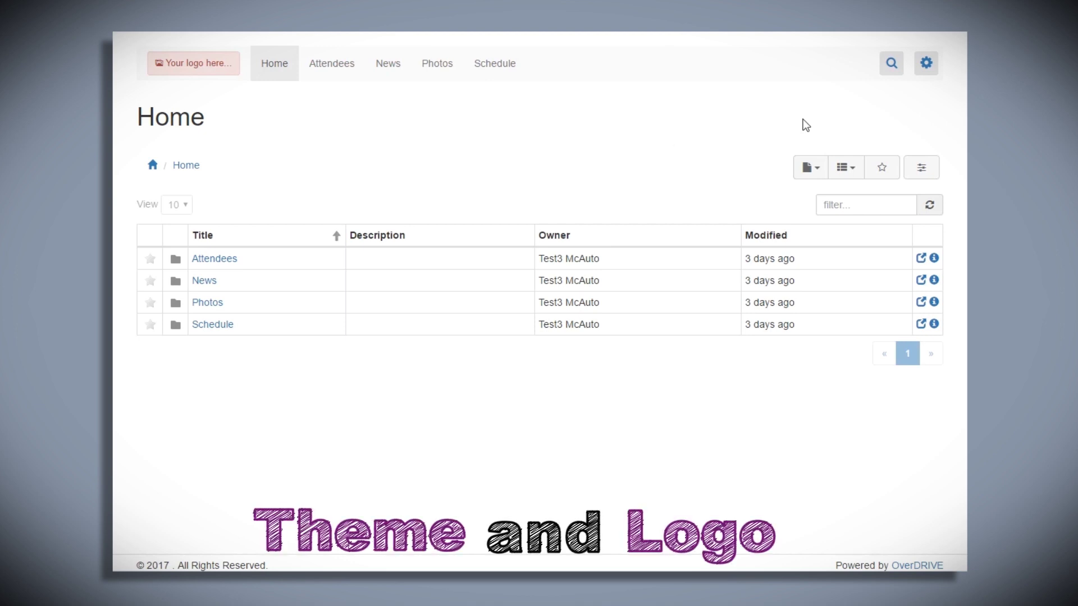
- Set the site logo to the Logo image found through a Google image search
{"action": "left_click", "coordinate": [186, 67]}
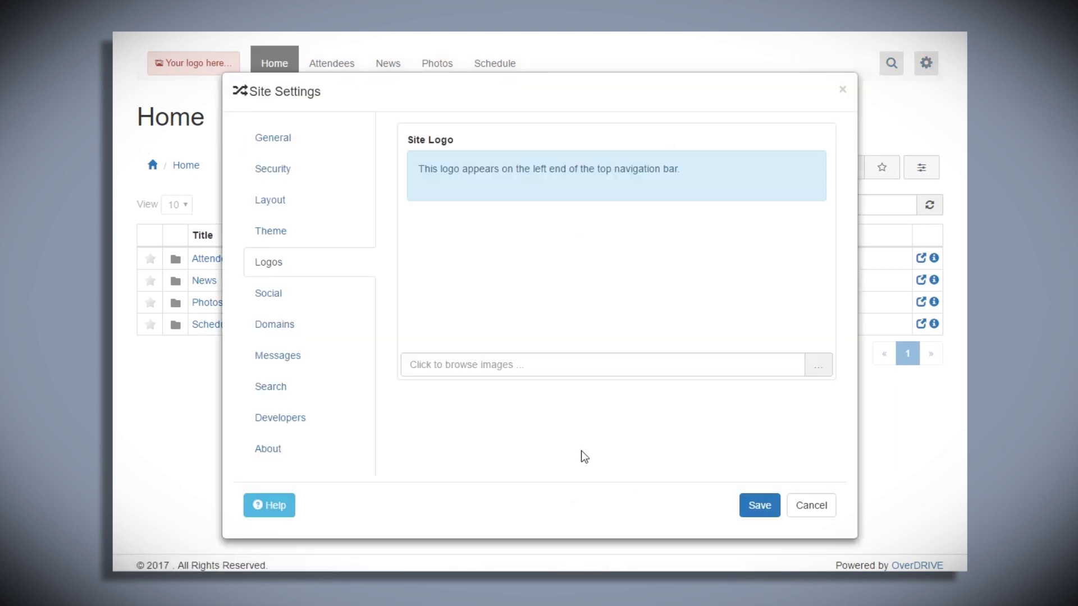
{"action": "left_click", "coordinate": [561, 364]}
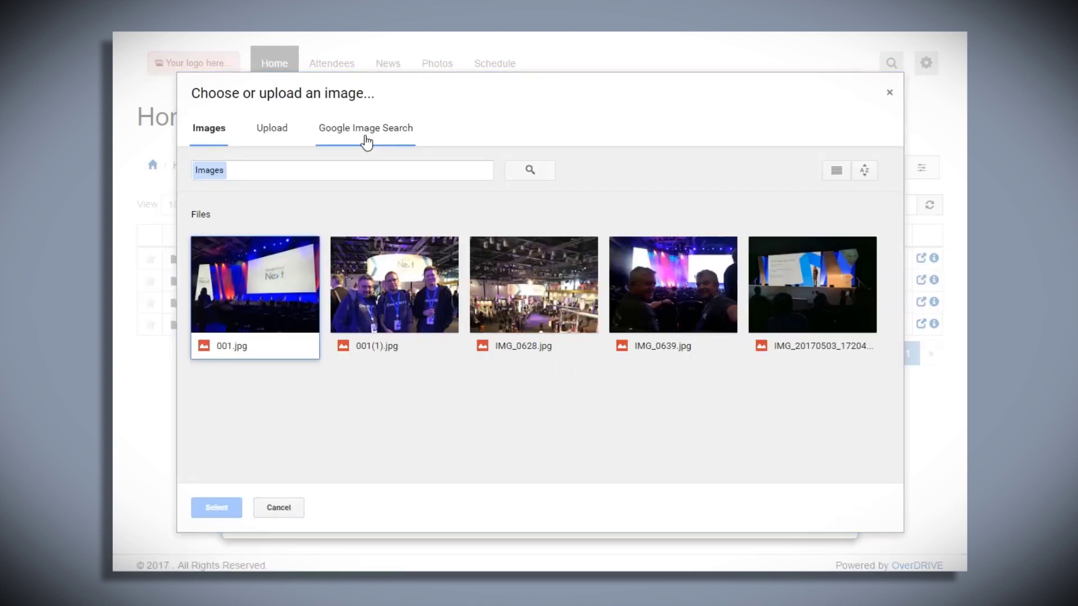
{"action": "left_click", "coordinate": [366, 132]}
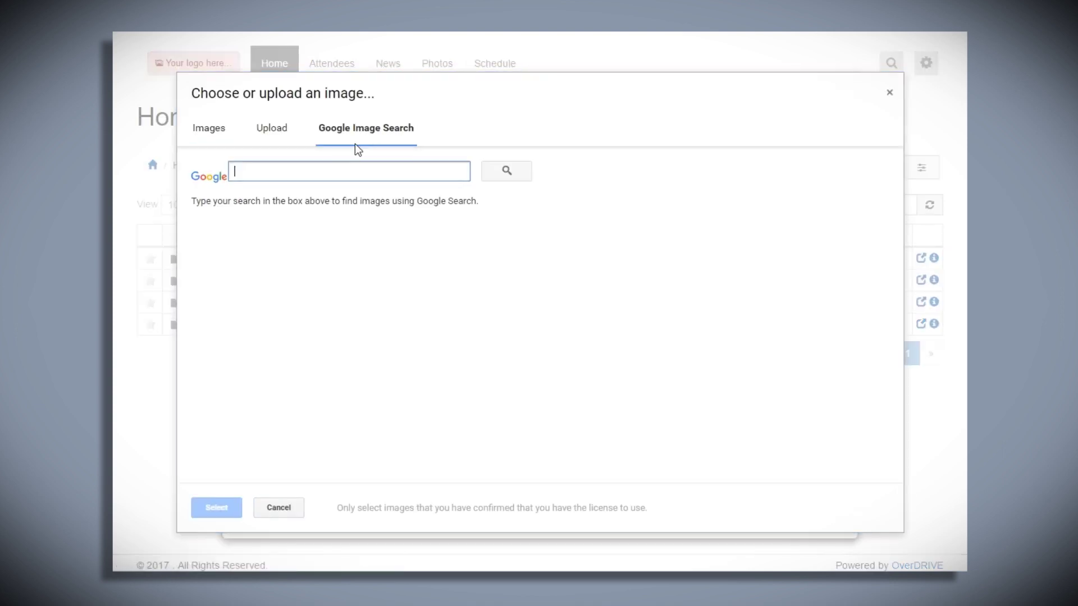
{"action": "type", "text": "lgo"}
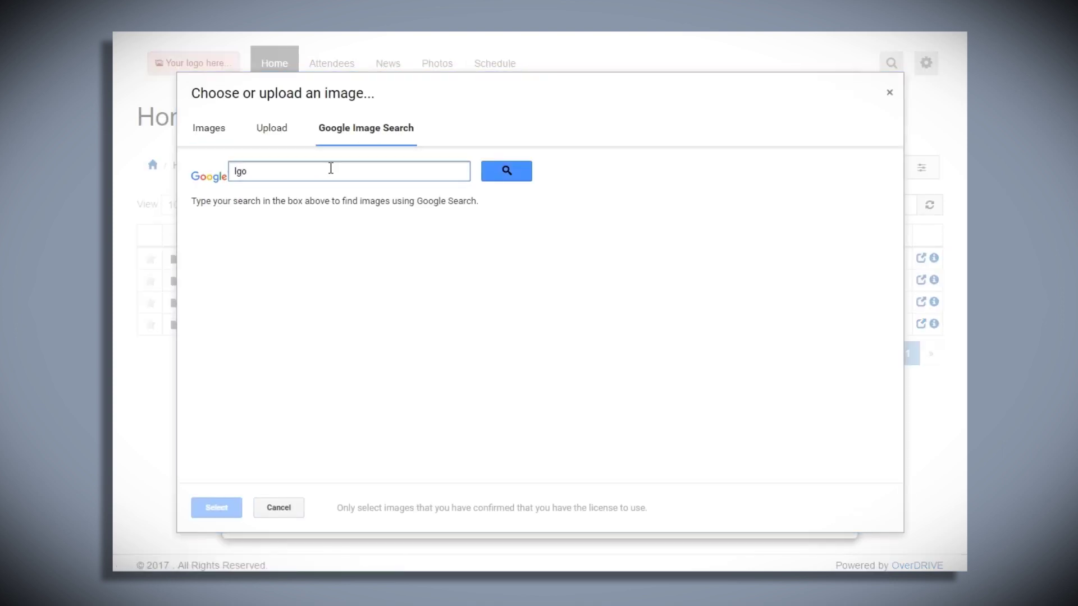
{"action": "type", "text": "o"}
{"action": "key", "text": "Return"}
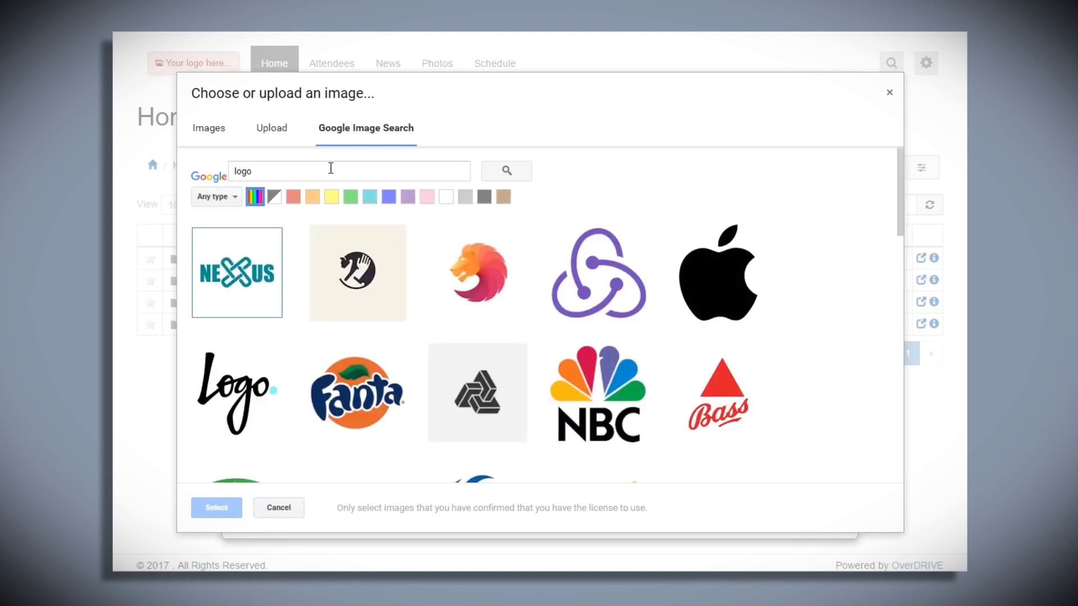
{"action": "left_click", "coordinate": [242, 401]}
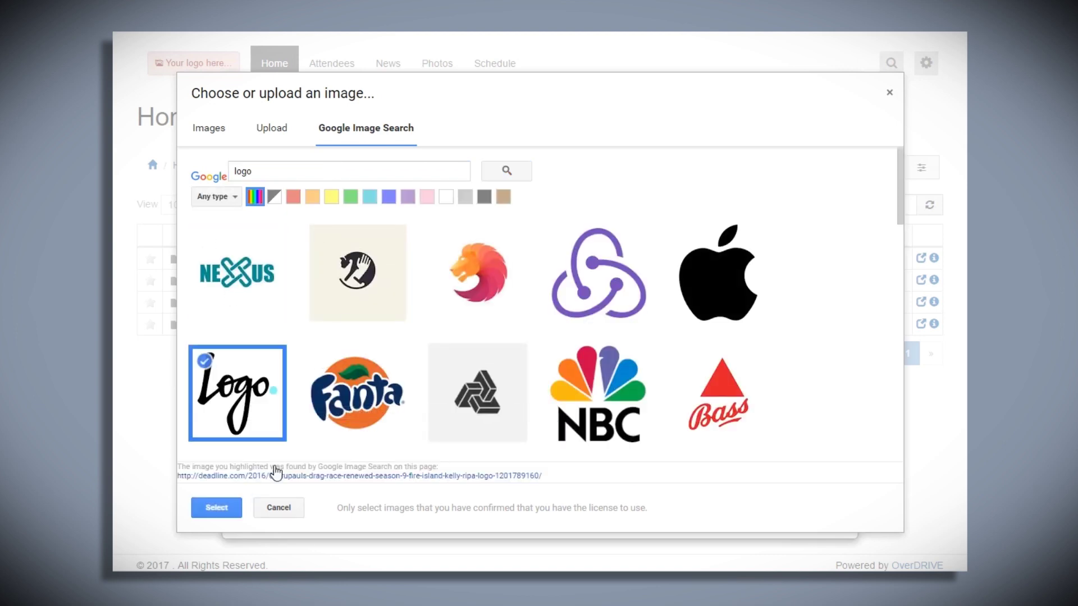
{"action": "left_click", "coordinate": [211, 508]}
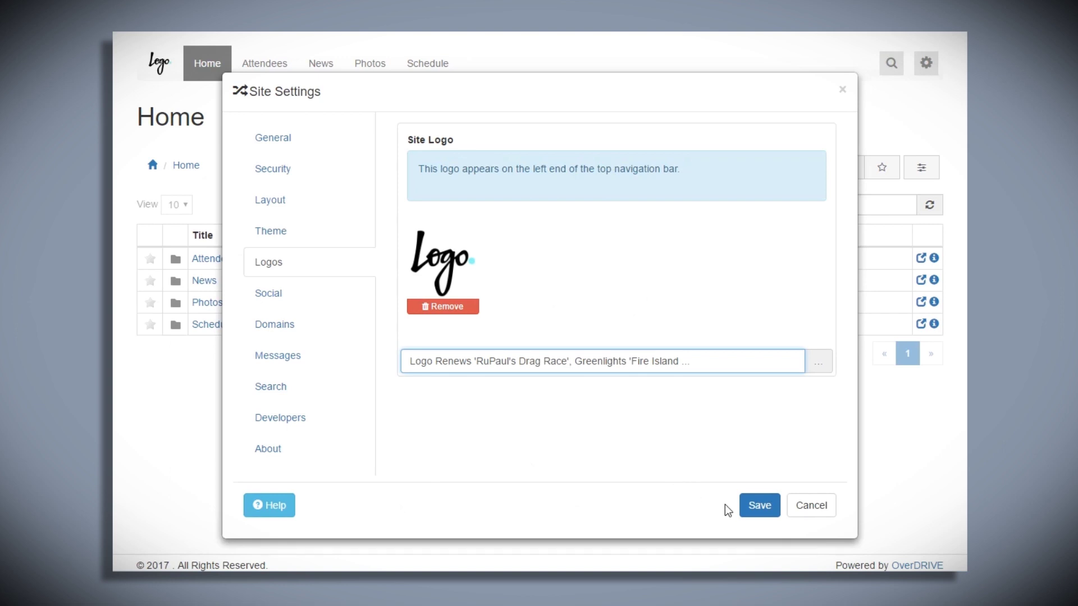
- Apply the blue cerulean theme to the site
{"action": "left_click", "coordinate": [268, 235]}
{"action": "left_click", "coordinate": [503, 142]}
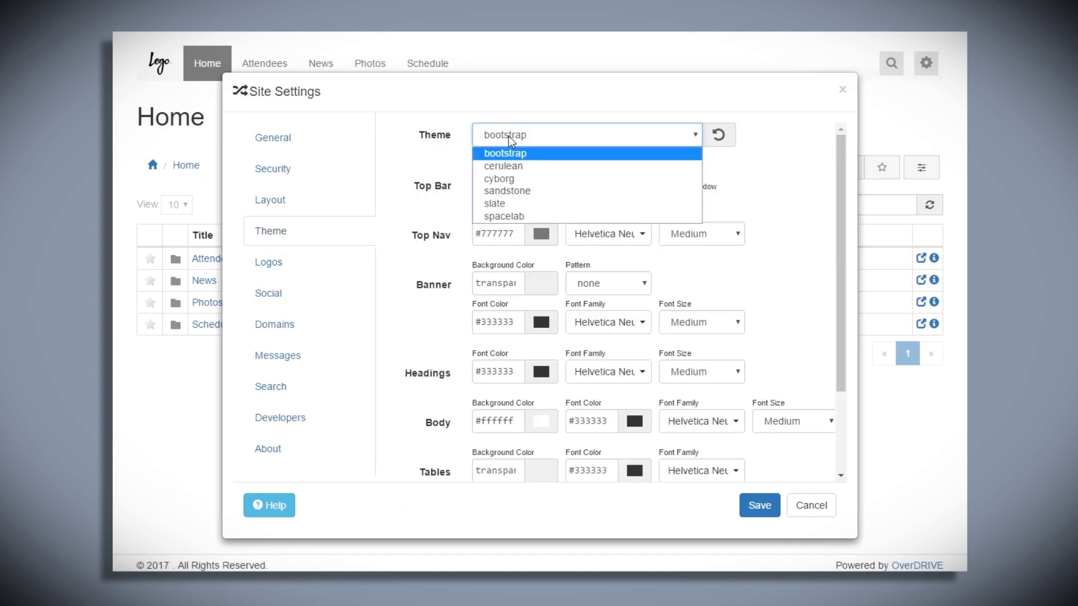
{"action": "left_click", "coordinate": [515, 165]}
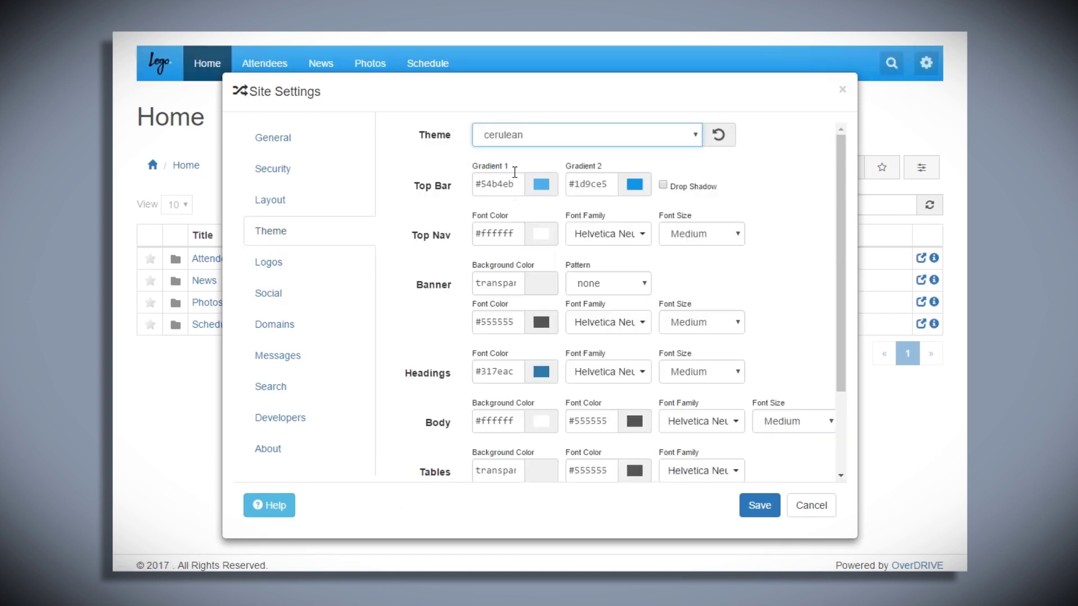
- Make the top bar Medium height and Fixed, then save all site settings
{"action": "left_click", "coordinate": [278, 203]}
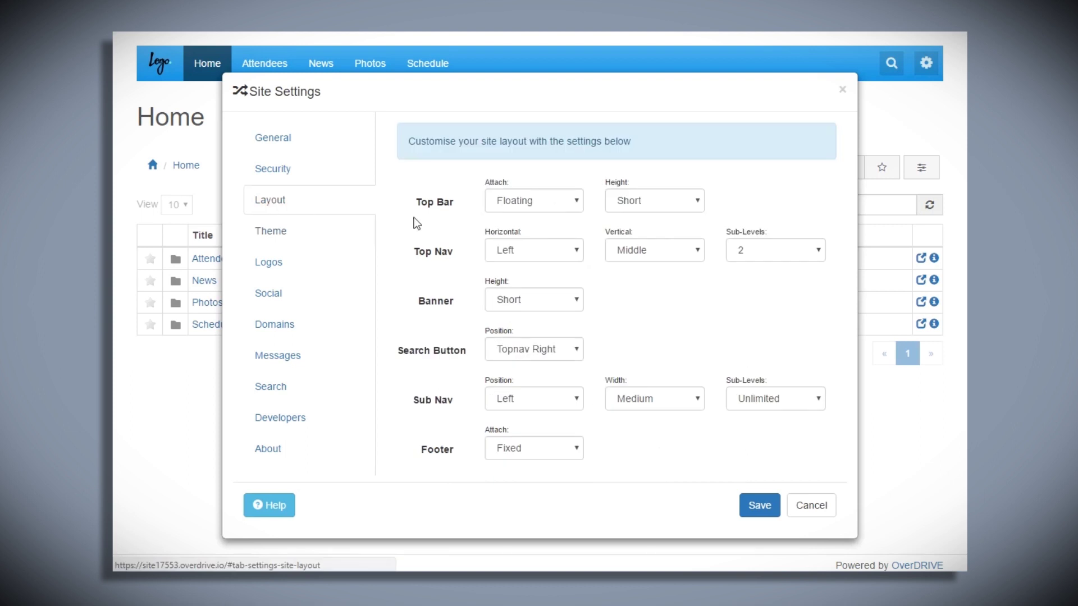
{"action": "left_click", "coordinate": [631, 204]}
{"action": "left_click", "coordinate": [632, 231]}
{"action": "left_click", "coordinate": [543, 208]}
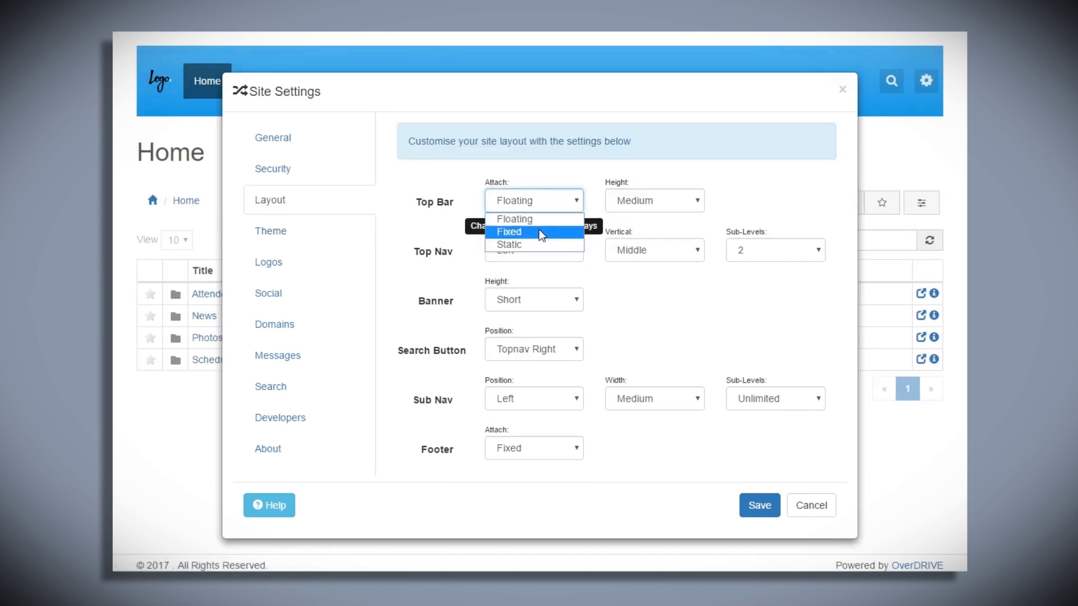
{"action": "left_click", "coordinate": [539, 230]}
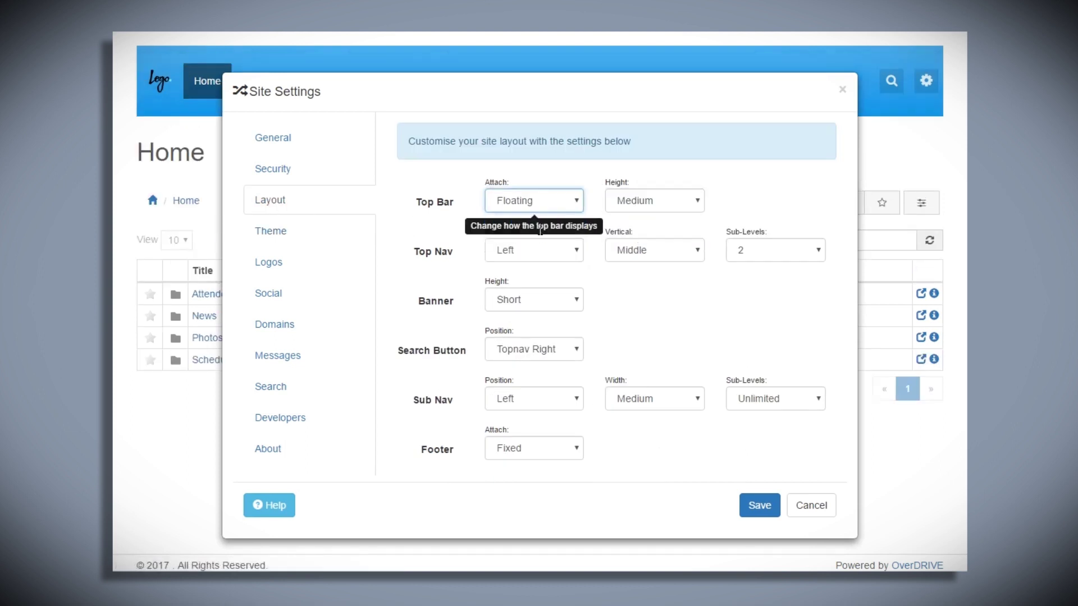
{"action": "left_click", "coordinate": [765, 508]}
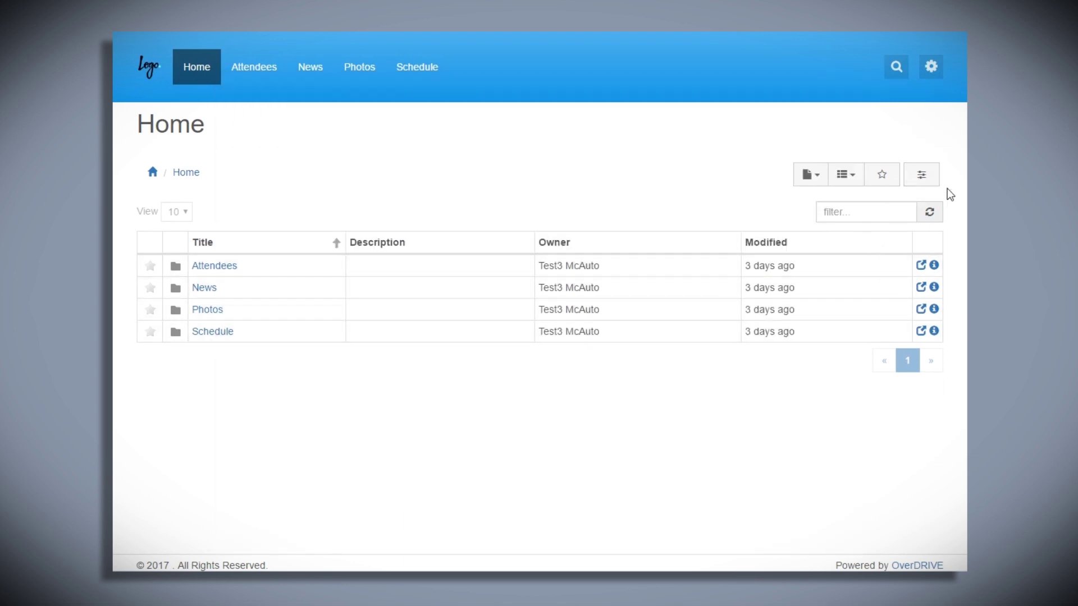
{"action": "left_click", "coordinate": [923, 177]}
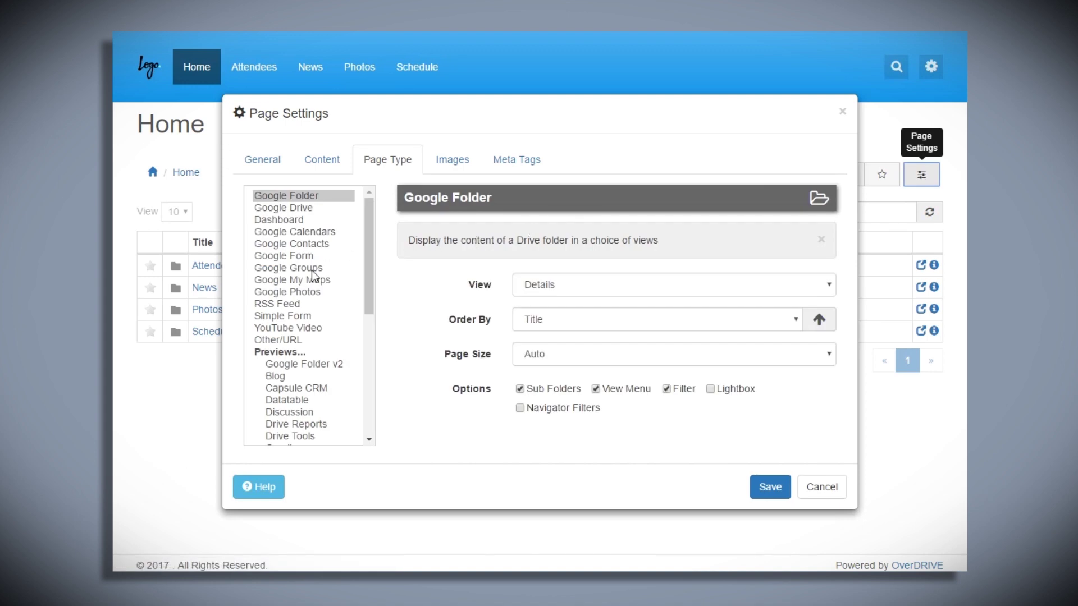
{"action": "left_click", "coordinate": [292, 219]}
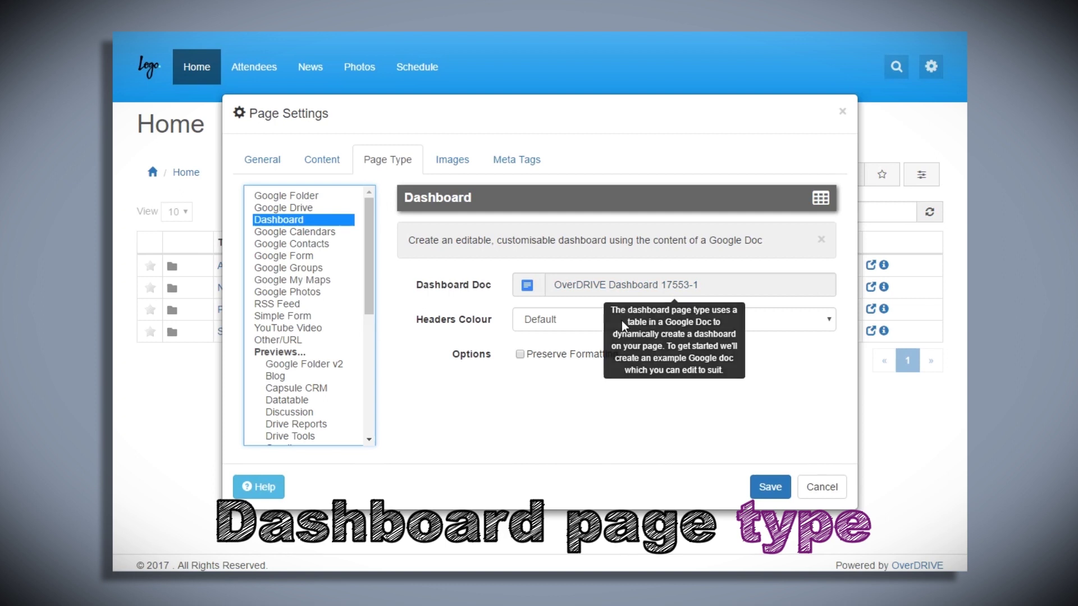
{"action": "left_click", "coordinate": [764, 486]}
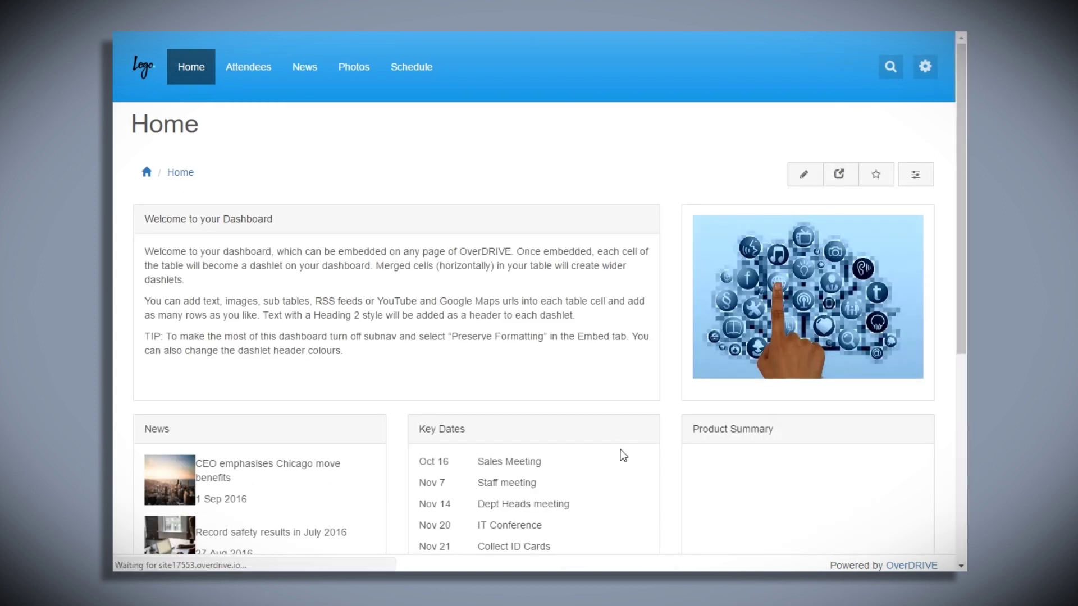
{"action": "scroll", "coordinate": [618, 449], "scroll_direction": "down", "scroll_amount": 6}
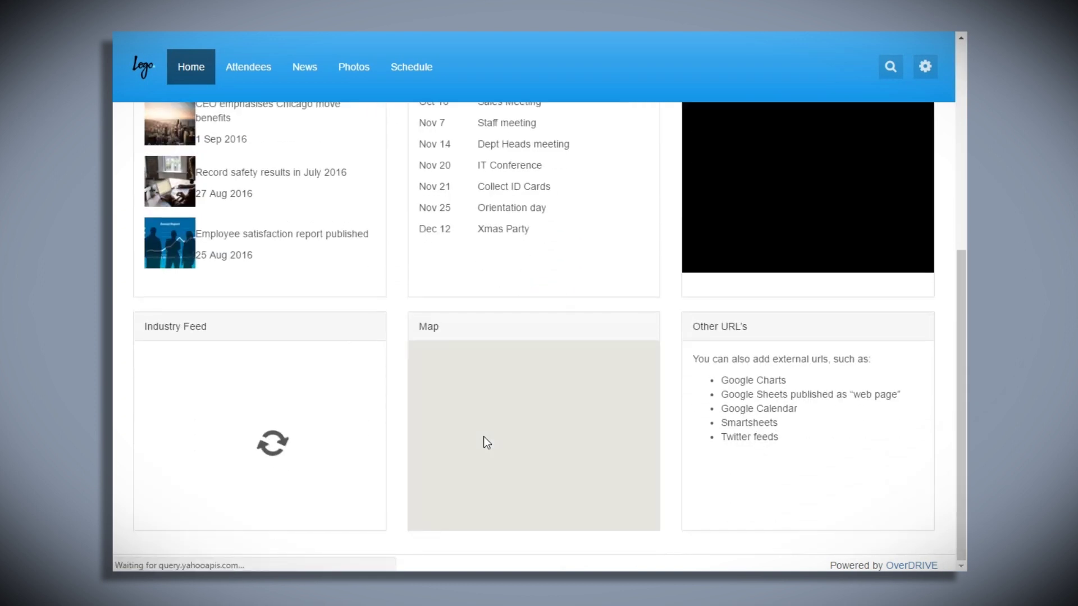
{"action": "scroll", "coordinate": [703, 452], "scroll_direction": "up", "scroll_amount": 6}
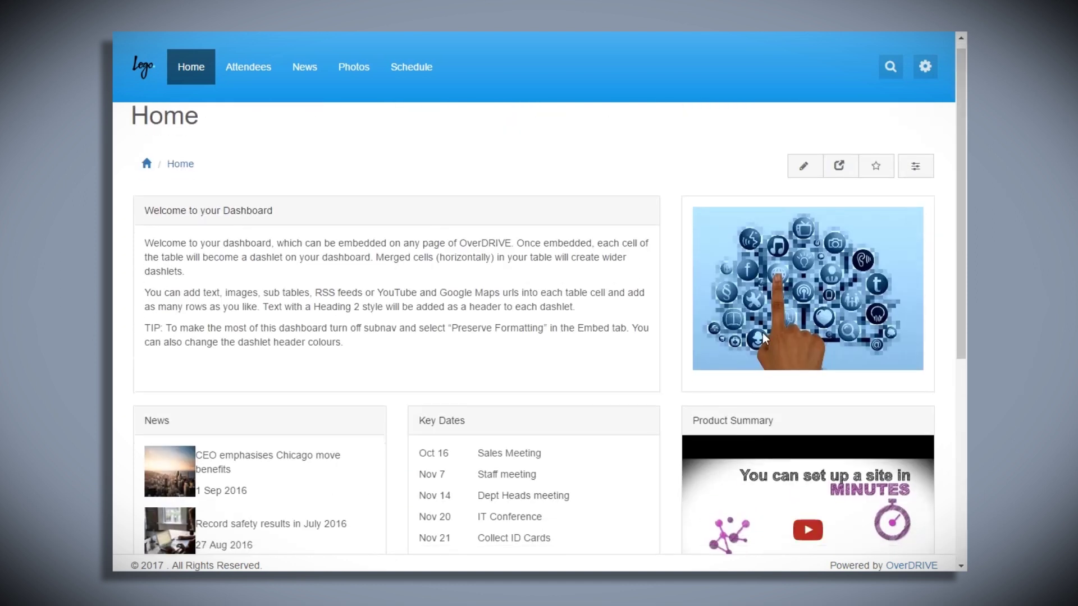
{"action": "scroll", "coordinate": [703, 452], "scroll_direction": "down", "scroll_amount": 6}
{"action": "scroll", "coordinate": [703, 453], "scroll_direction": "up", "scroll_amount": 7}
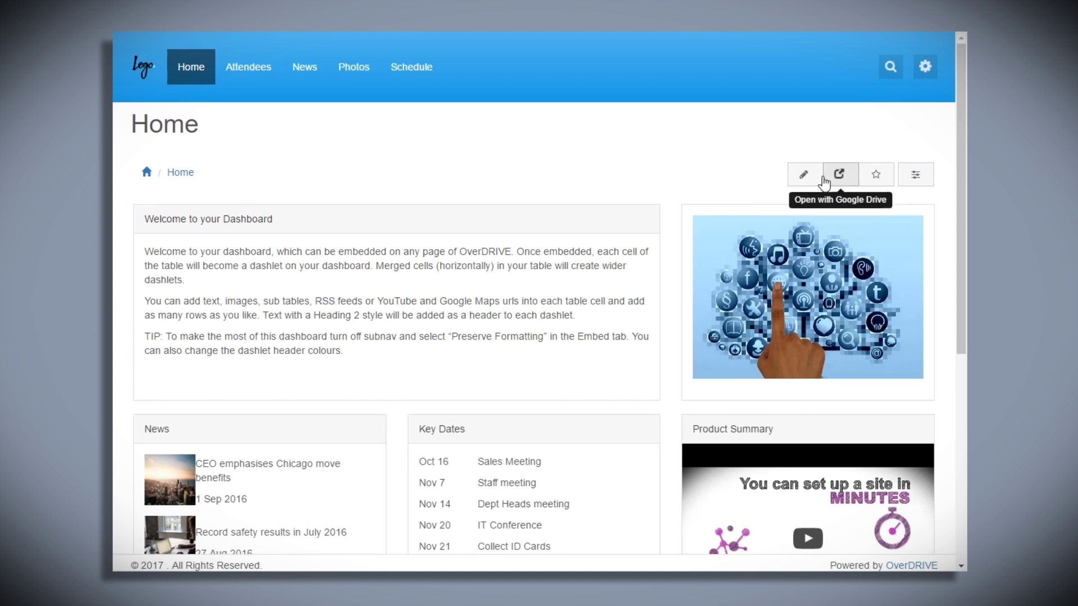
{"action": "left_click", "coordinate": [814, 182]}
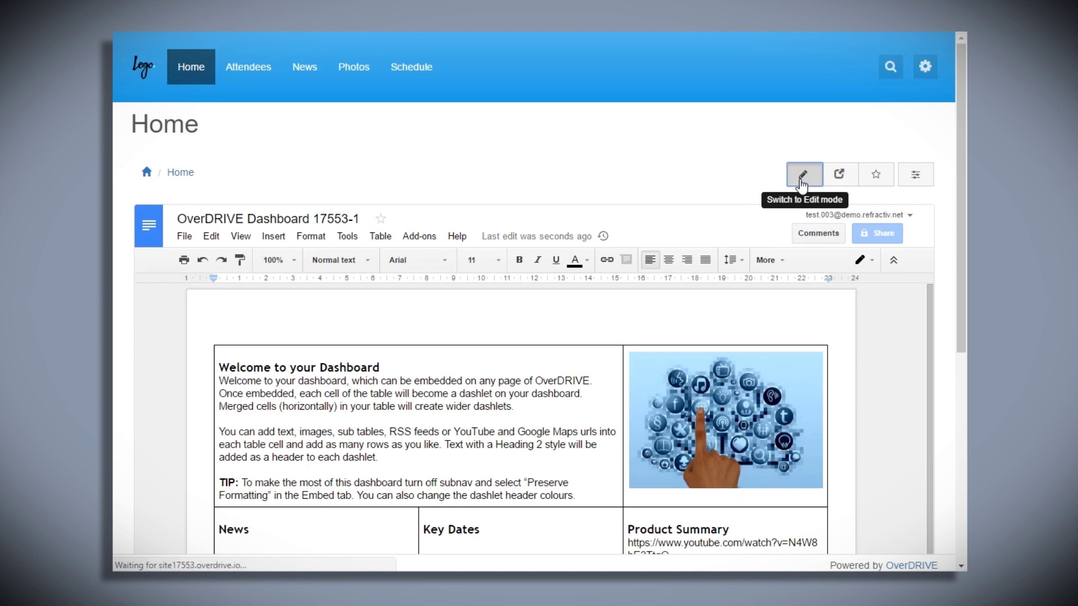
{"action": "left_click", "coordinate": [803, 178]}
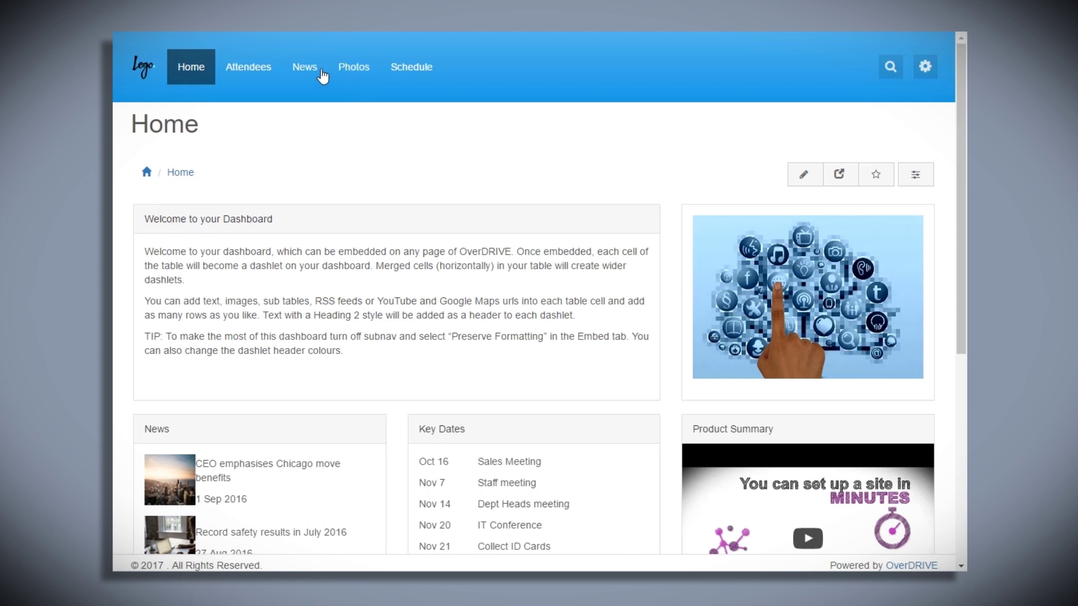
- Switch the News page to Blog view and save that view
{"action": "left_click", "coordinate": [316, 72]}
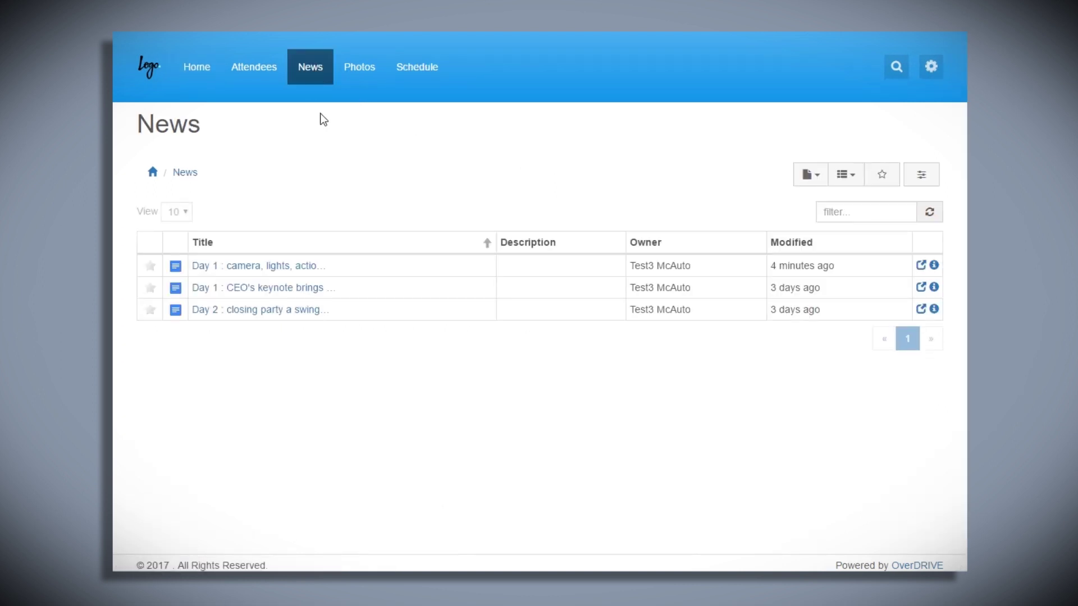
{"action": "left_click", "coordinate": [845, 174]}
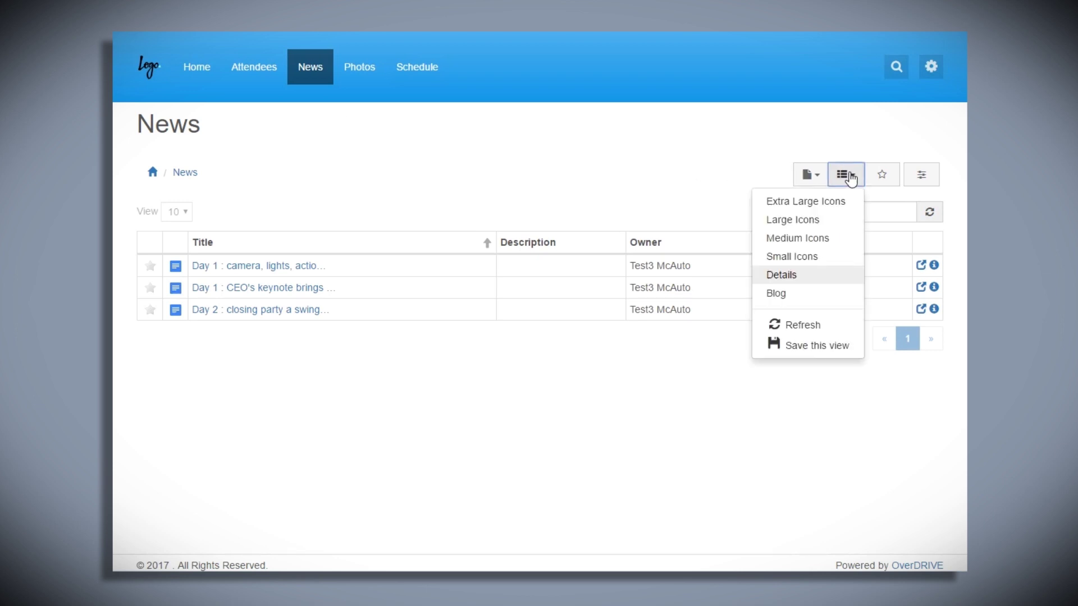
{"action": "left_click", "coordinate": [799, 302]}
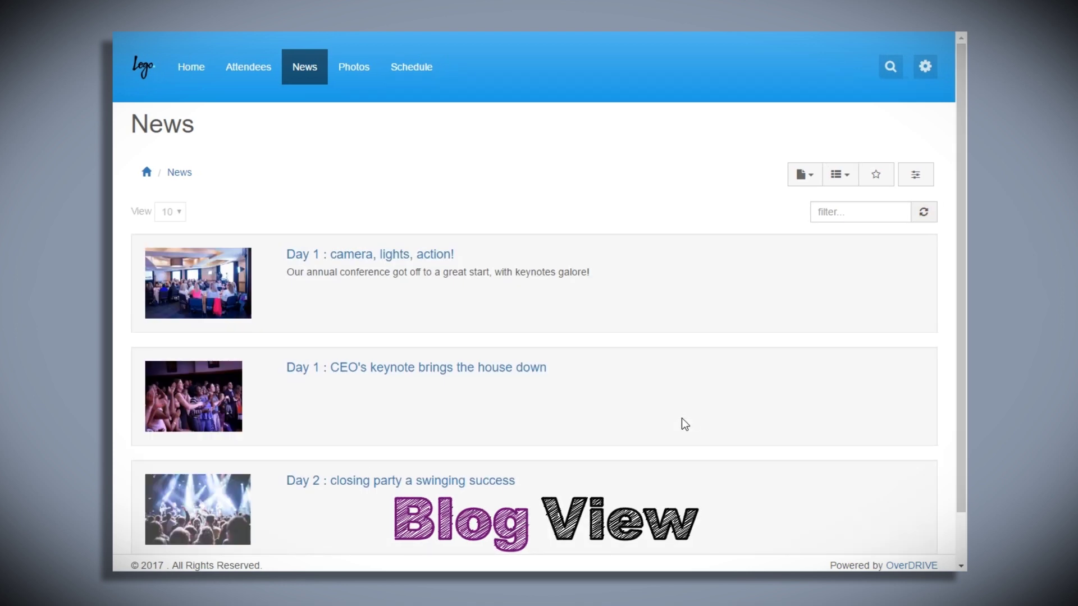
{"action": "left_click", "coordinate": [835, 176]}
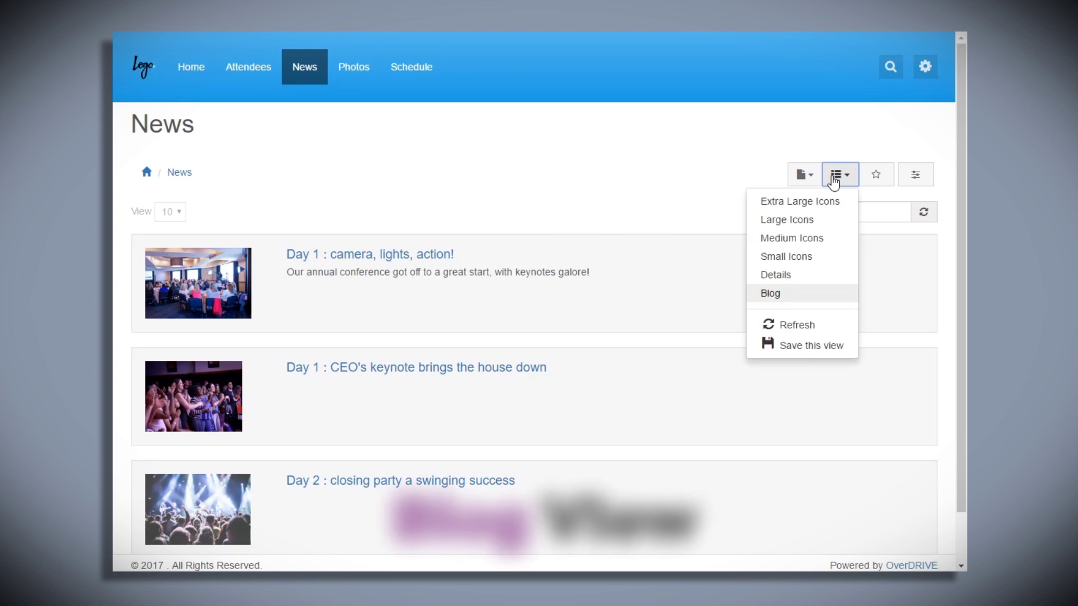
{"action": "left_click", "coordinate": [796, 346]}
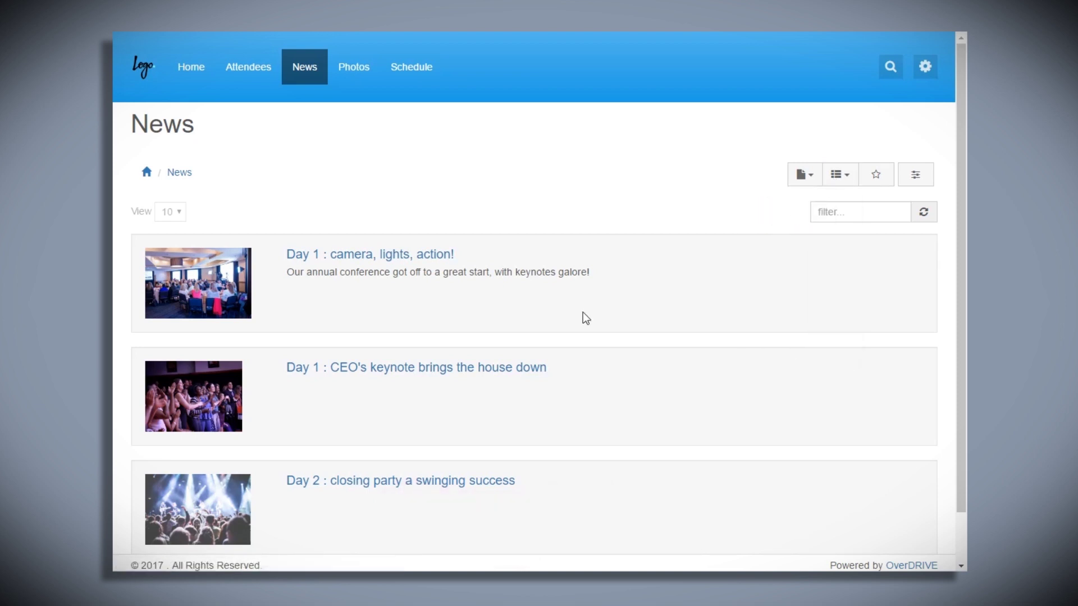
- Open the 'Day 1 : camera, lights, action!' article and start editing its document
{"action": "left_click", "coordinate": [344, 254]}
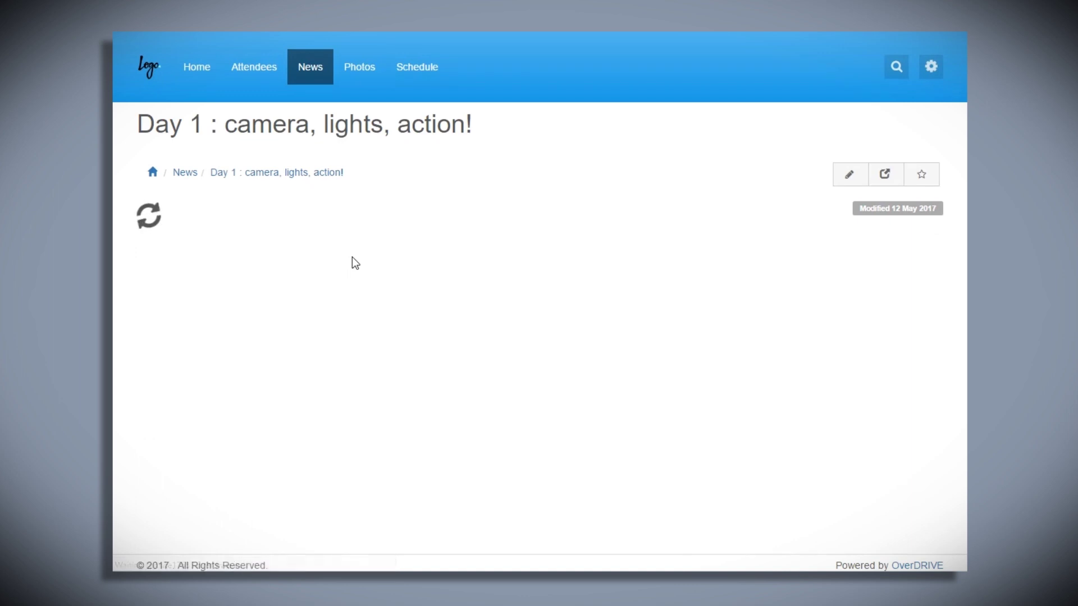
{"action": "scroll", "coordinate": [513, 275], "scroll_direction": "down", "scroll_amount": 5}
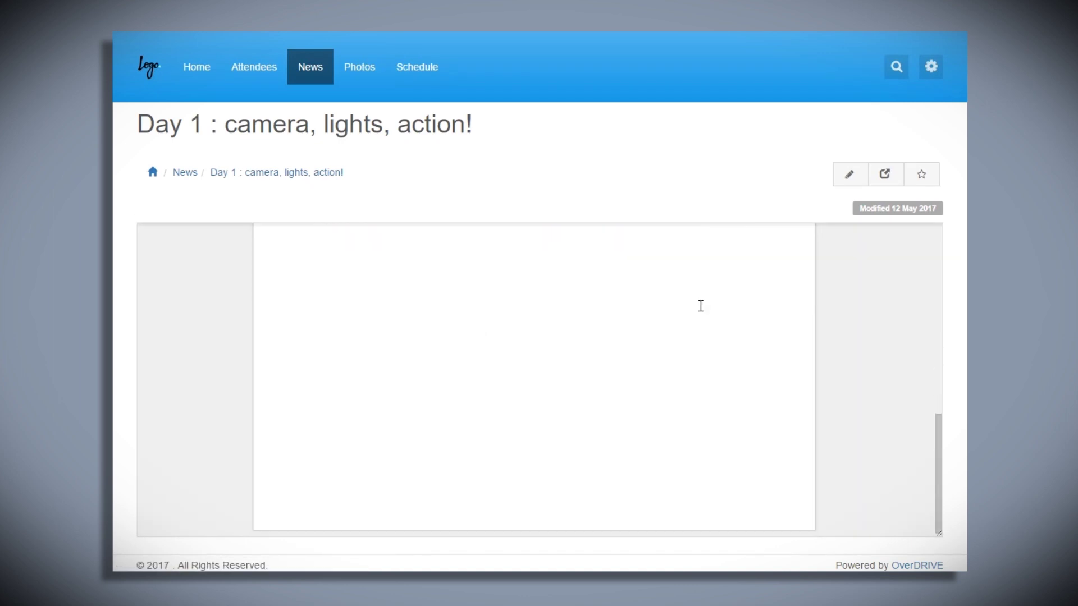
{"action": "scroll", "coordinate": [700, 305], "scroll_direction": "up", "scroll_amount": 5}
{"action": "left_click", "coordinate": [848, 183]}
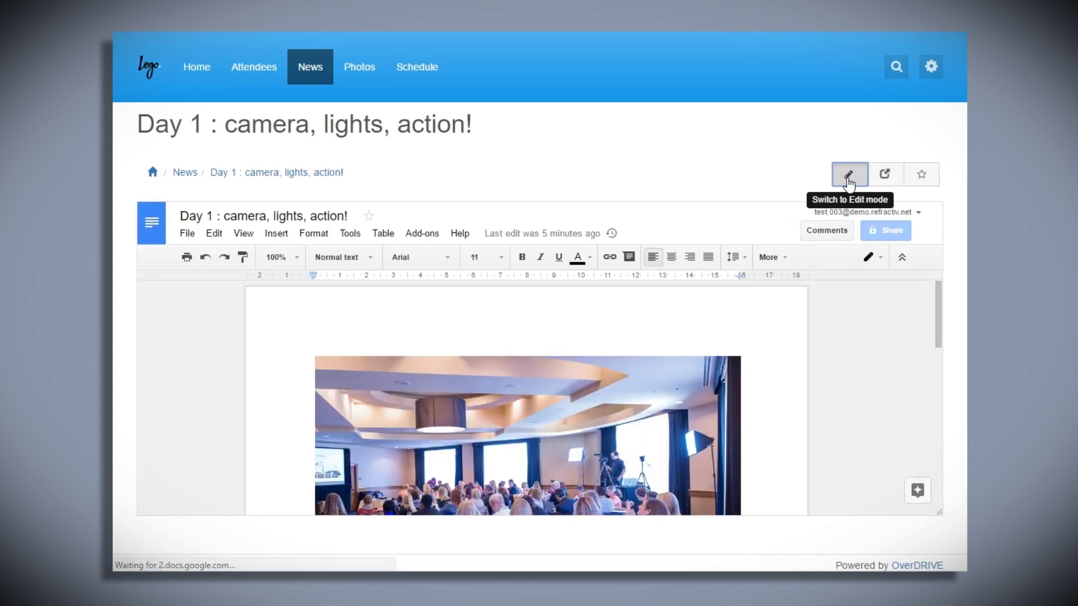
- Switch the Photos page to Medium Icons thumbnails and save that view
{"action": "left_click", "coordinate": [359, 69]}
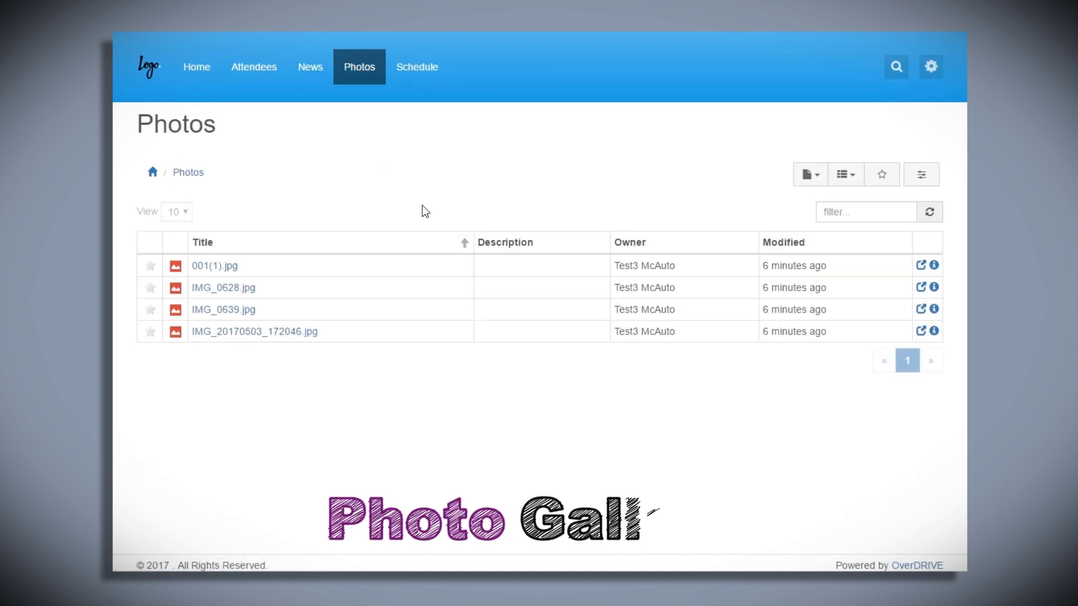
{"action": "left_click", "coordinate": [842, 175]}
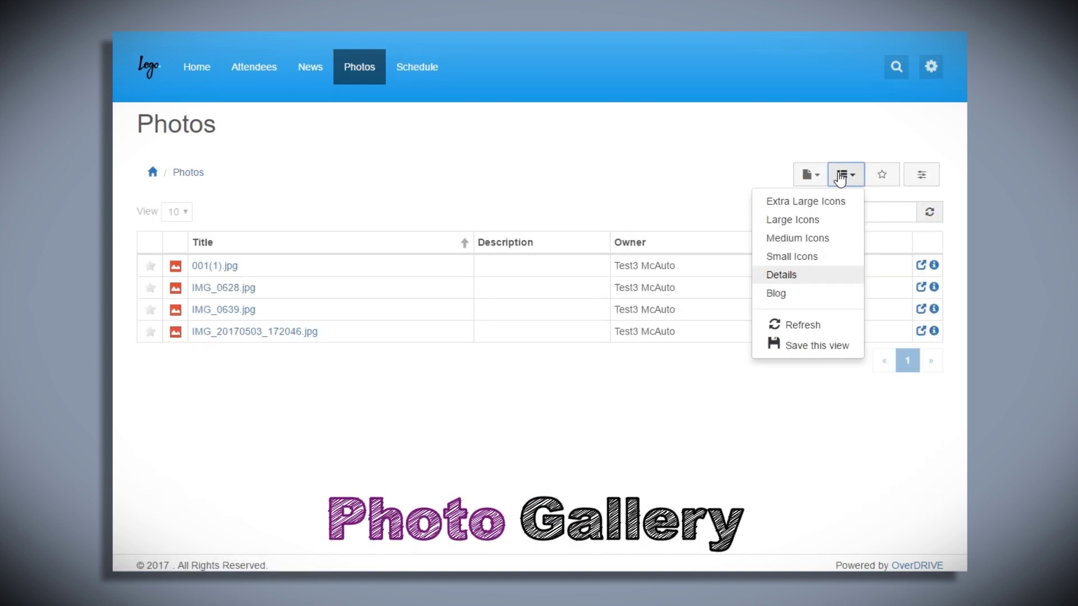
{"action": "left_click", "coordinate": [826, 231]}
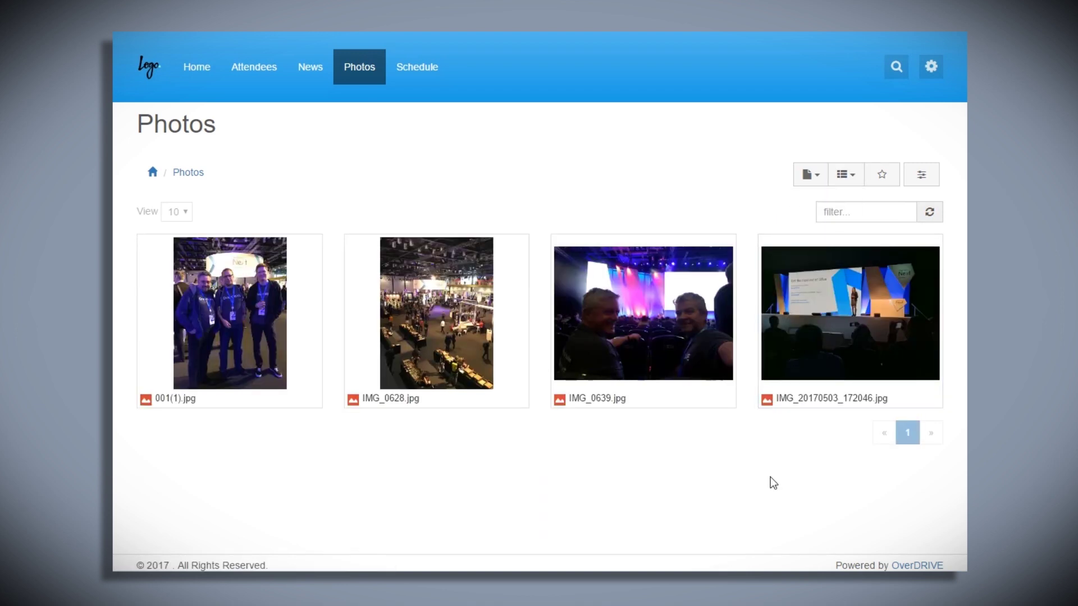
{"action": "left_click", "coordinate": [845, 174]}
{"action": "left_click", "coordinate": [799, 347]}
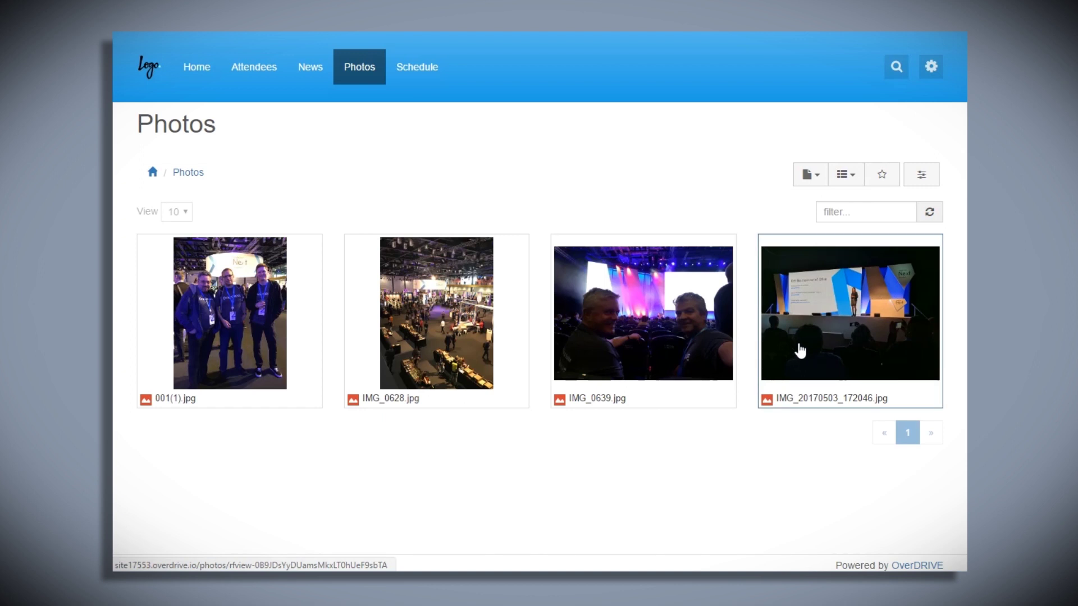
- Review the Home, News and Photos pages in turn, scrolling through the content
{"action": "left_click", "coordinate": [198, 68]}
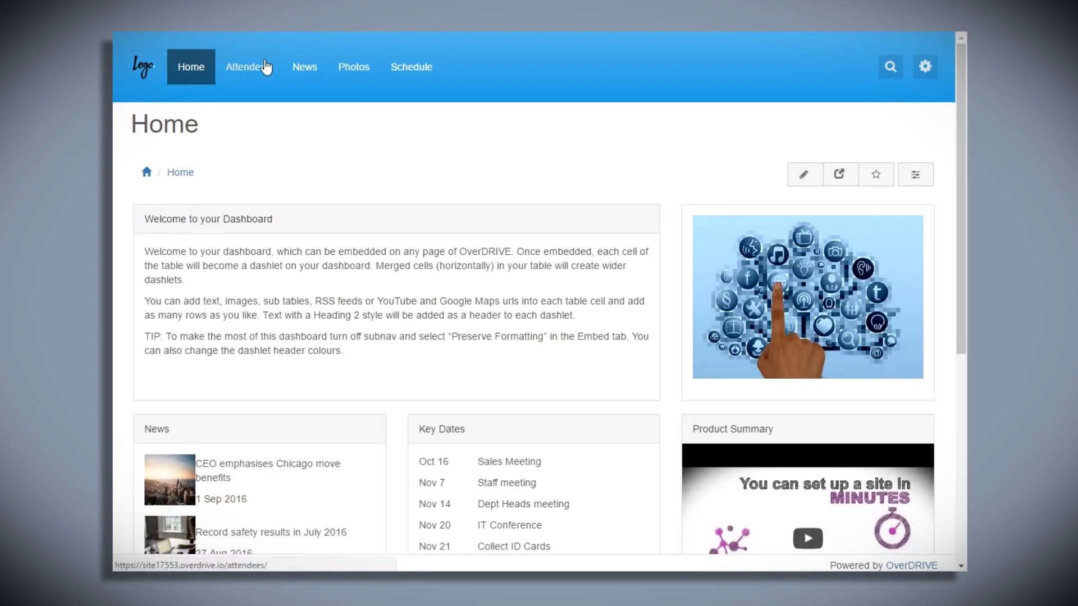
{"action": "left_click", "coordinate": [307, 68]}
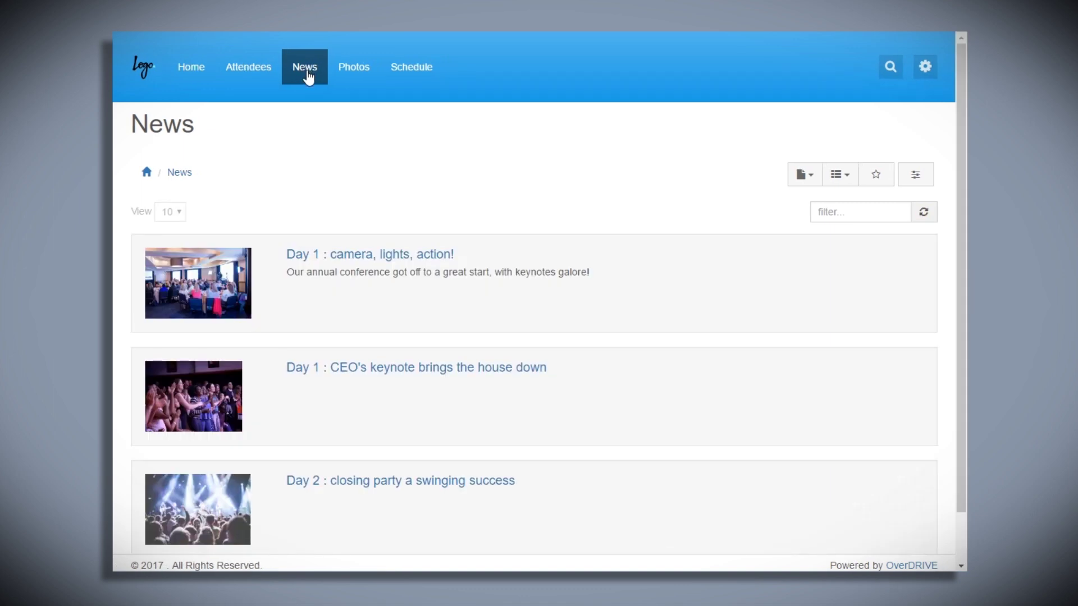
{"action": "left_click", "coordinate": [352, 73]}
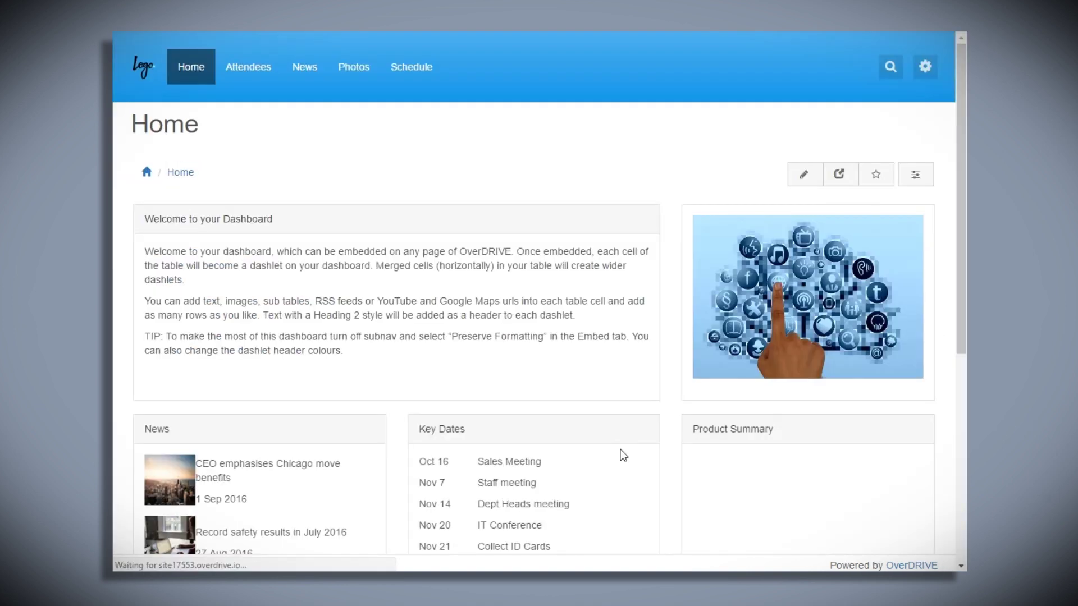
{"action": "scroll", "coordinate": [621, 454], "scroll_direction": "down", "scroll_amount": 5}
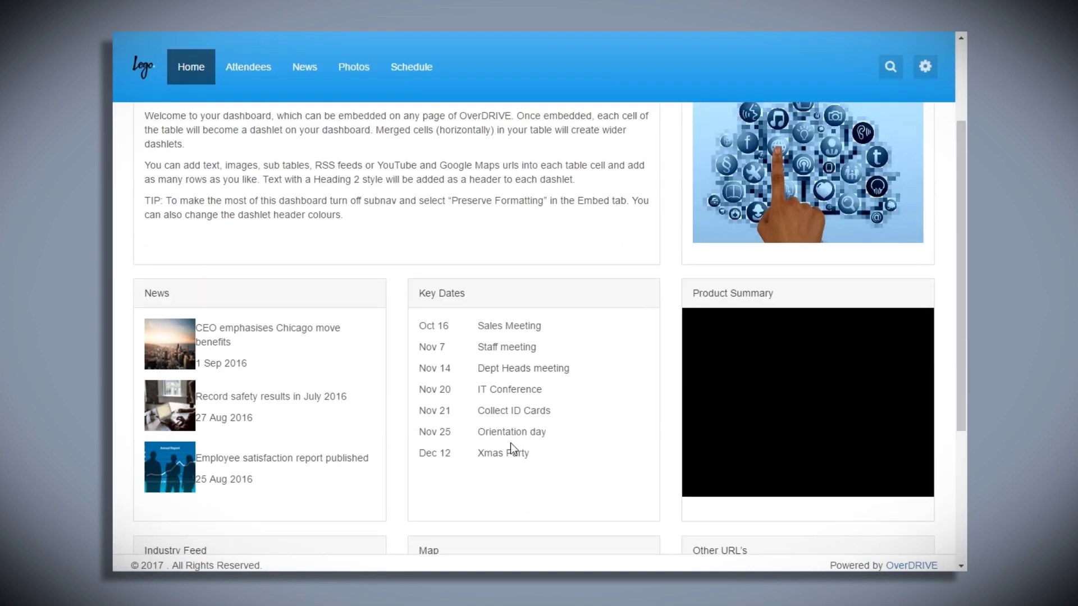